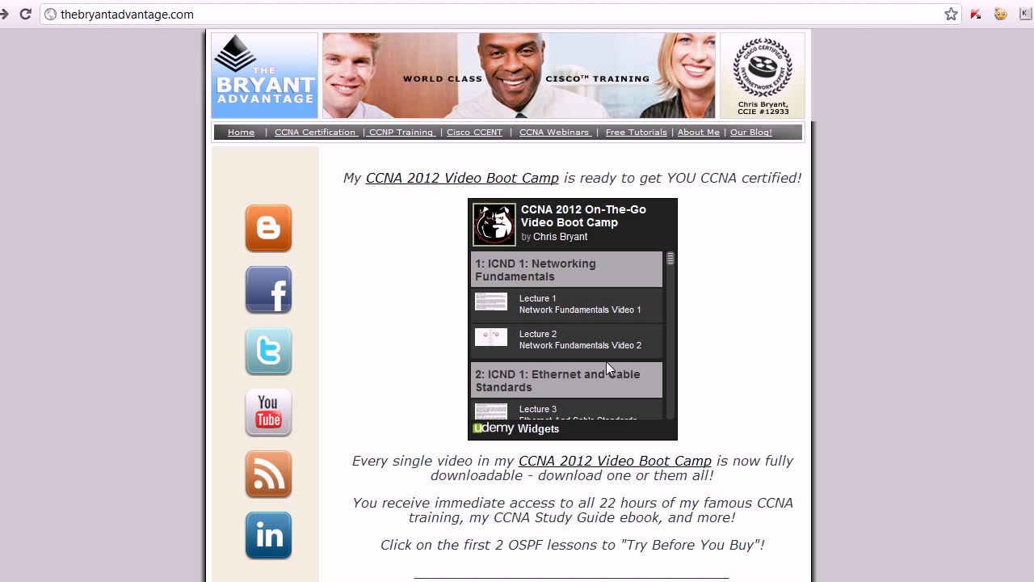
# Step: Open the CCNA 2012 On-The-Go Video Boot Camp course page and look through its description and chapter list
pyautogui.click(640, 262)
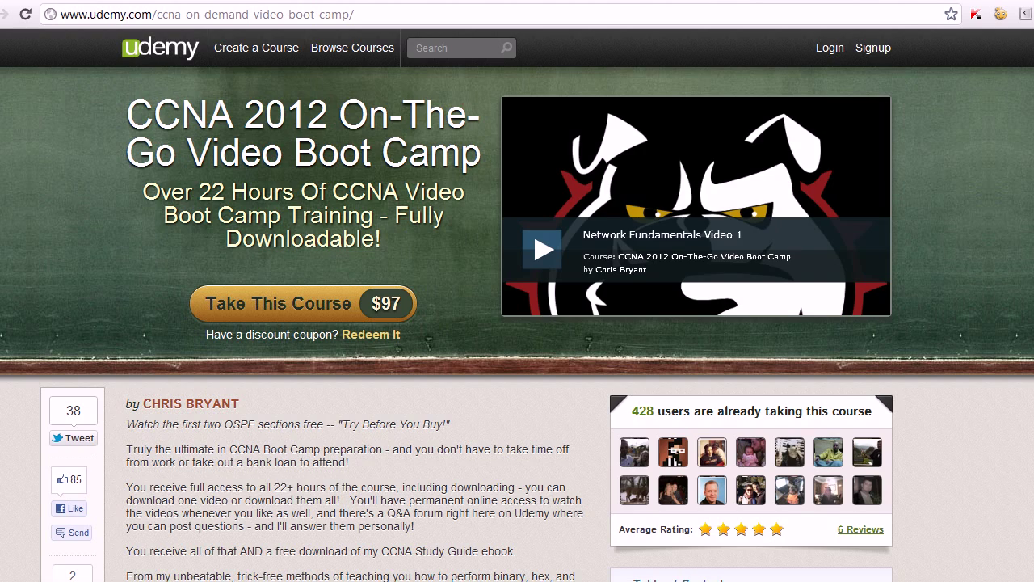
pyautogui.scroll(-10, 517, 323)
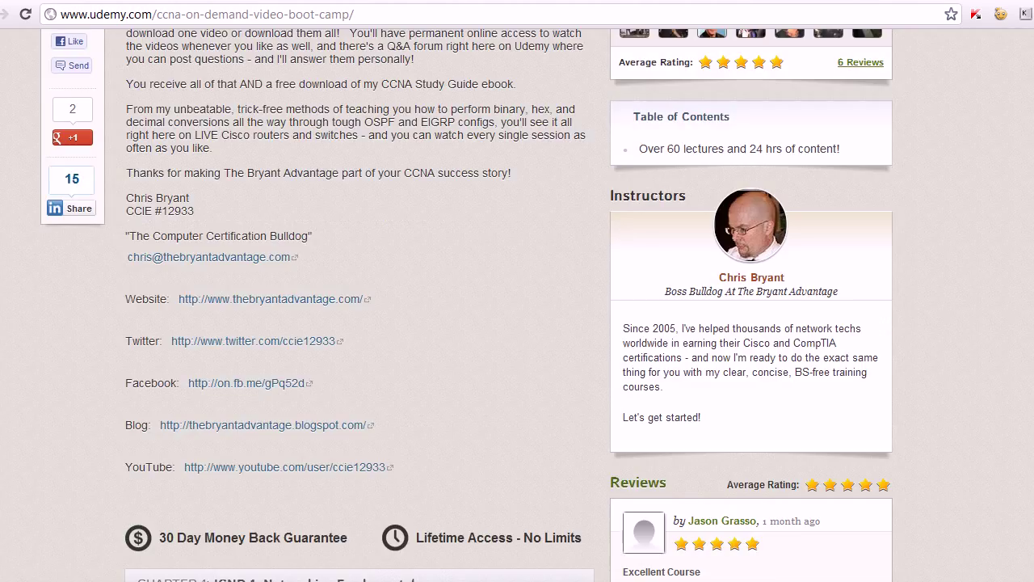
pyautogui.scroll(-8, 517, 323)
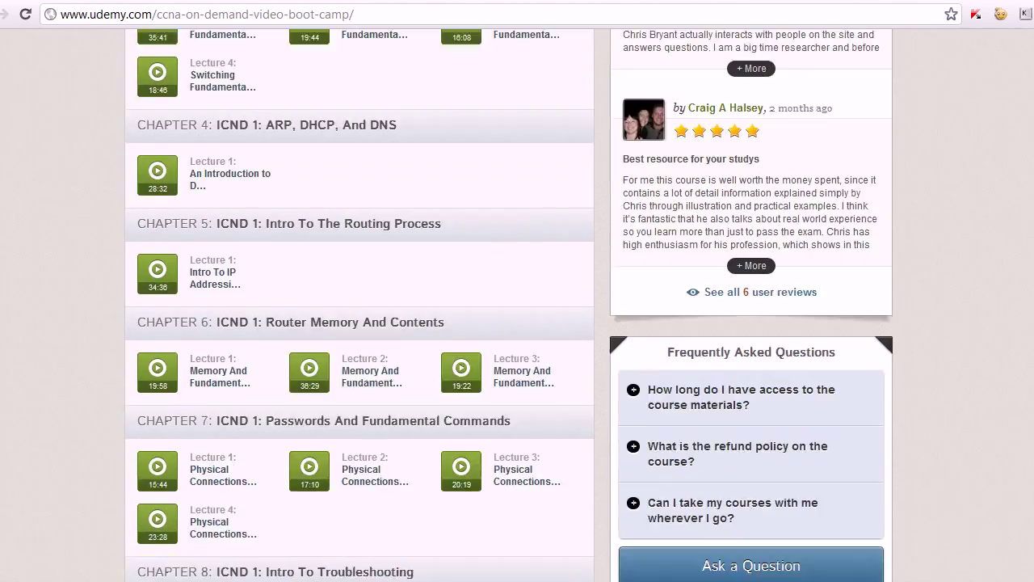
pyautogui.scroll(-9, 517, 324)
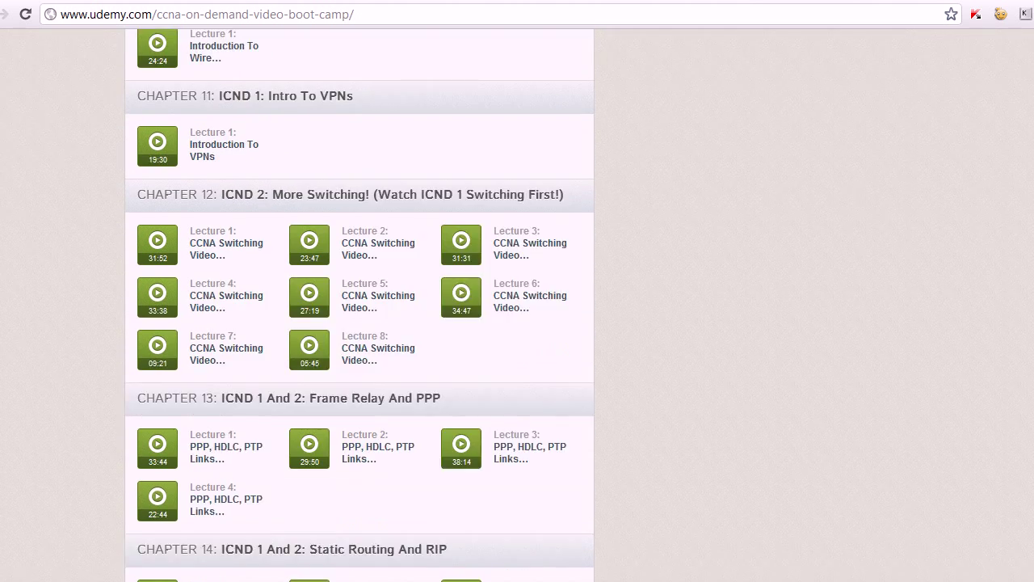
pyautogui.scroll(-2, 709, 433)
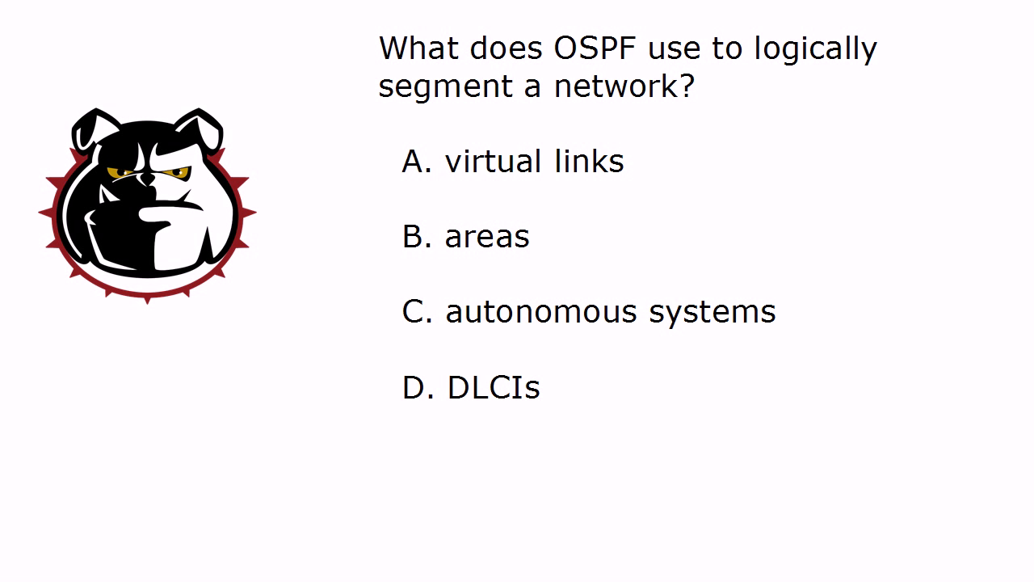
# Step: Highlight the OSPF segmentation question's answer choices one at a time: areas, autonomous systems, DLCIs and virtual links
pyautogui.click(588, 288)
pyautogui.moveTo(549, 241); pyautogui.dragTo(403, 239)
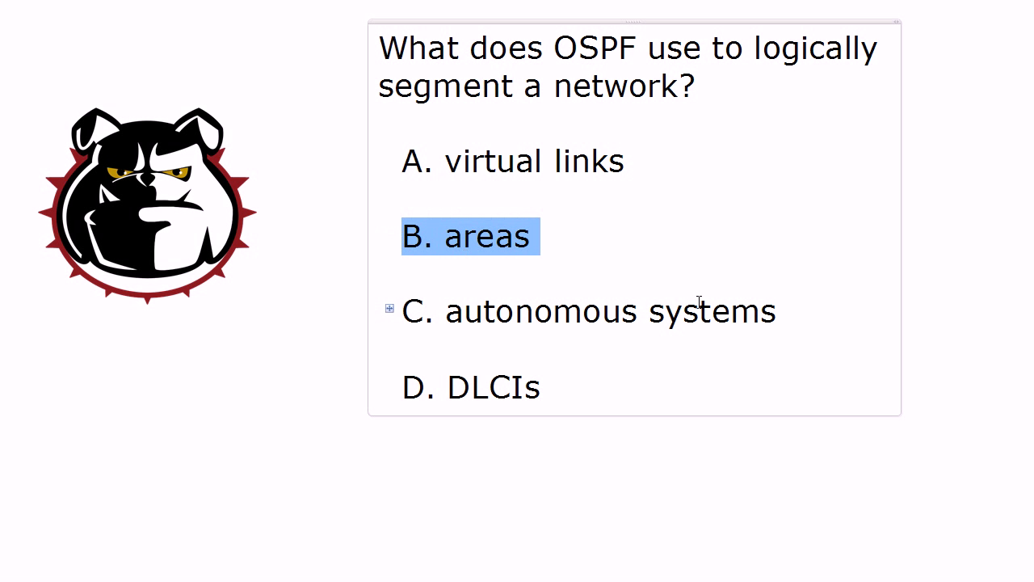
pyautogui.moveTo(776, 314); pyautogui.dragTo(392, 317)
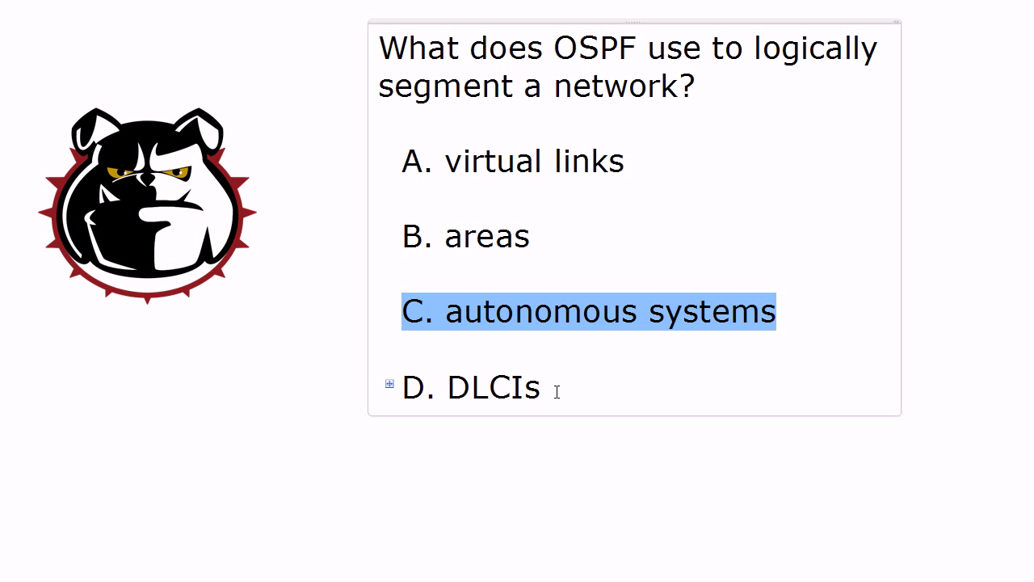
pyautogui.moveTo(558, 389); pyautogui.dragTo(396, 388)
pyautogui.moveTo(635, 165); pyautogui.dragTo(395, 165)
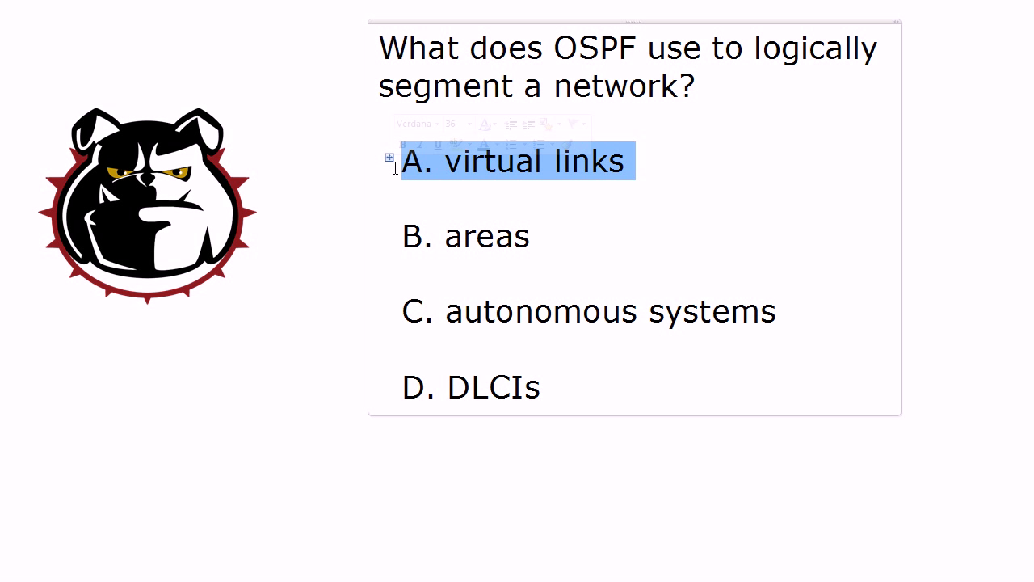
pyautogui.press('Escape')
pyautogui.press('Escape')
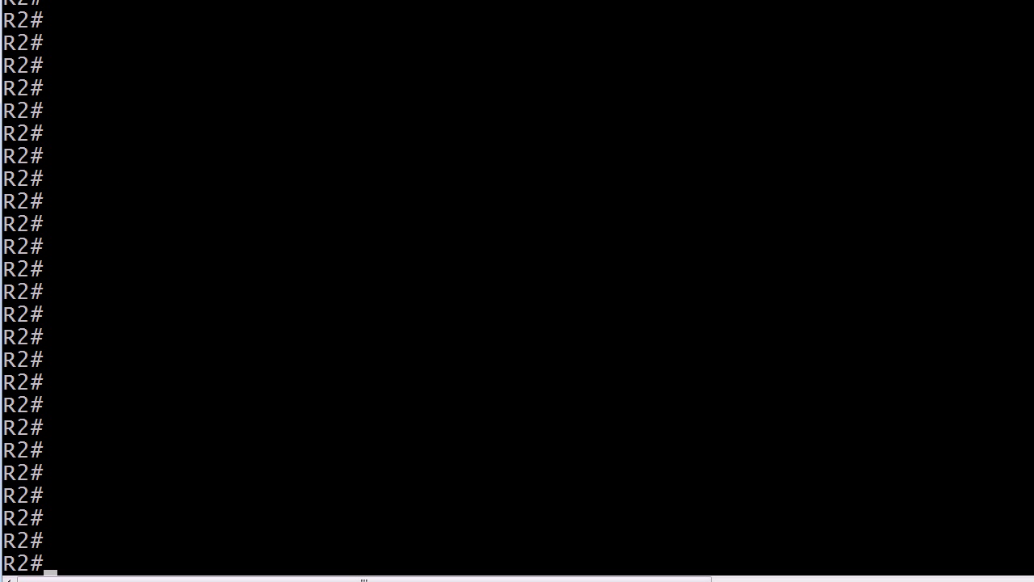
# Step: Display R2's saved configuration with show config and page through it to the end
pyautogui.write('show config')
pyautogui.press('Return')
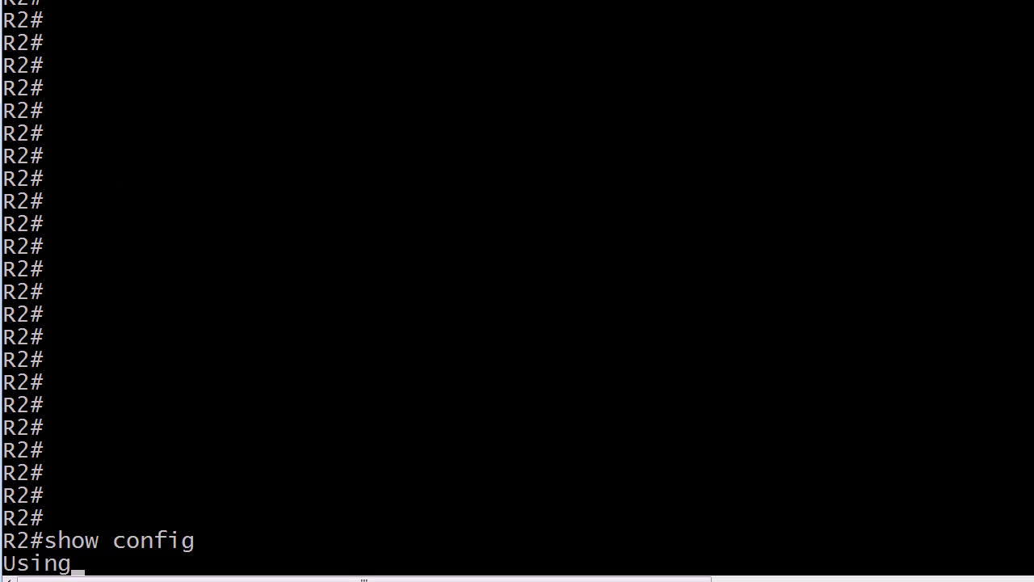
pyautogui.press('space')
pyautogui.press('space')
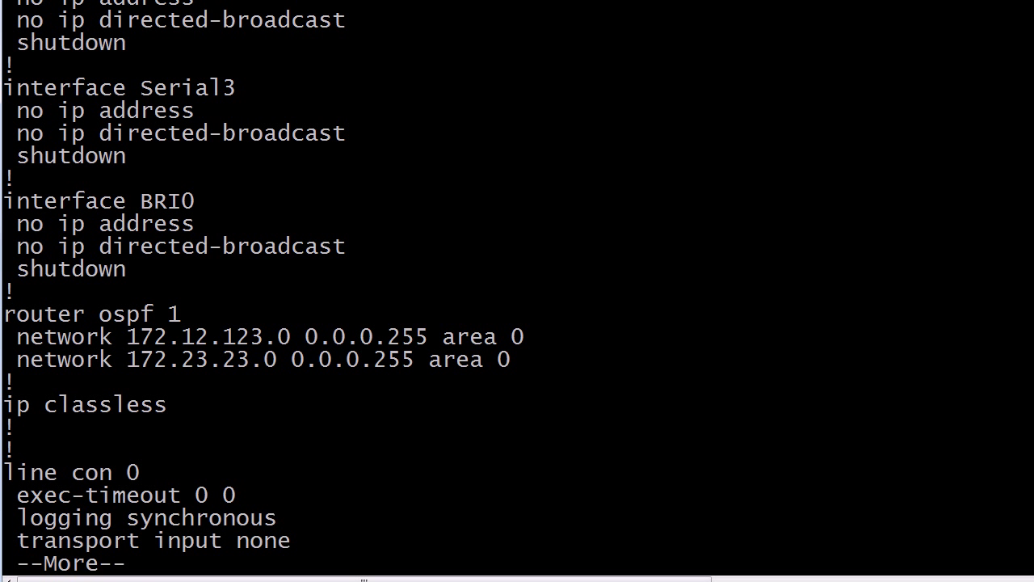
pyautogui.press('space')
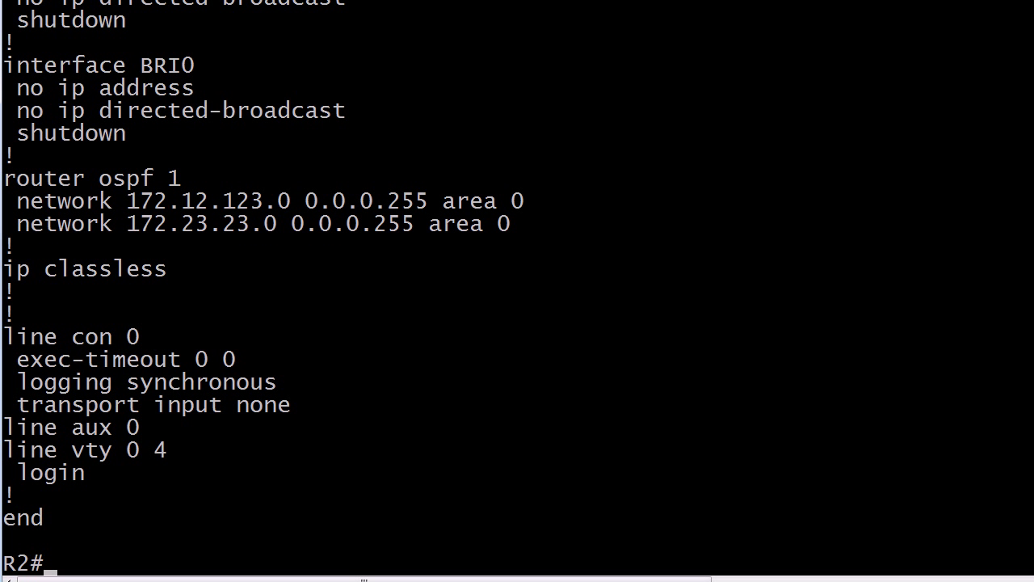
pyautogui.press('Return')
pyautogui.press('Return')
pyautogui.press('Return')
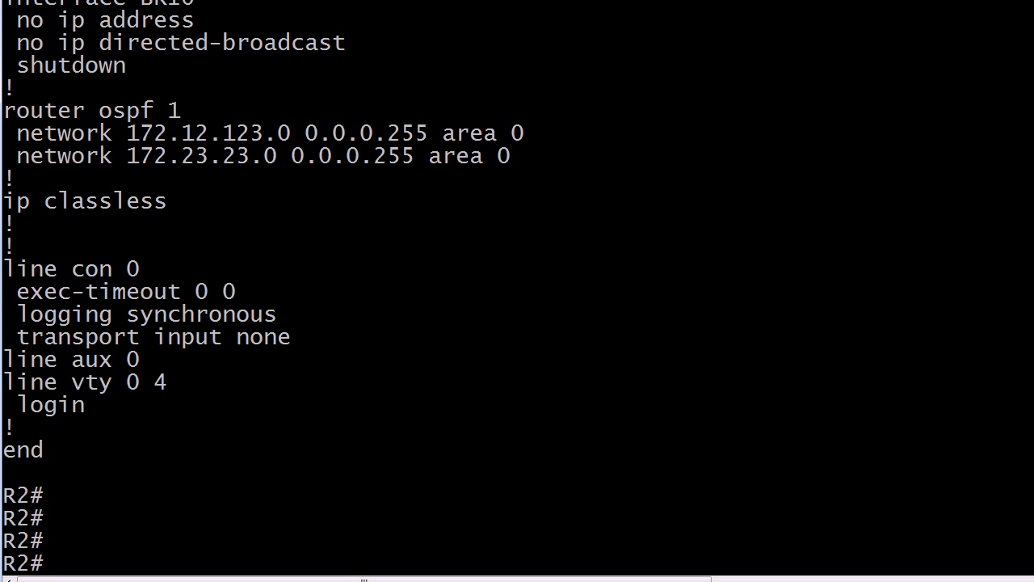
# Step: Display the full interface details of serial0 on R2 with show int serial0
pyautogui.write('show ip')
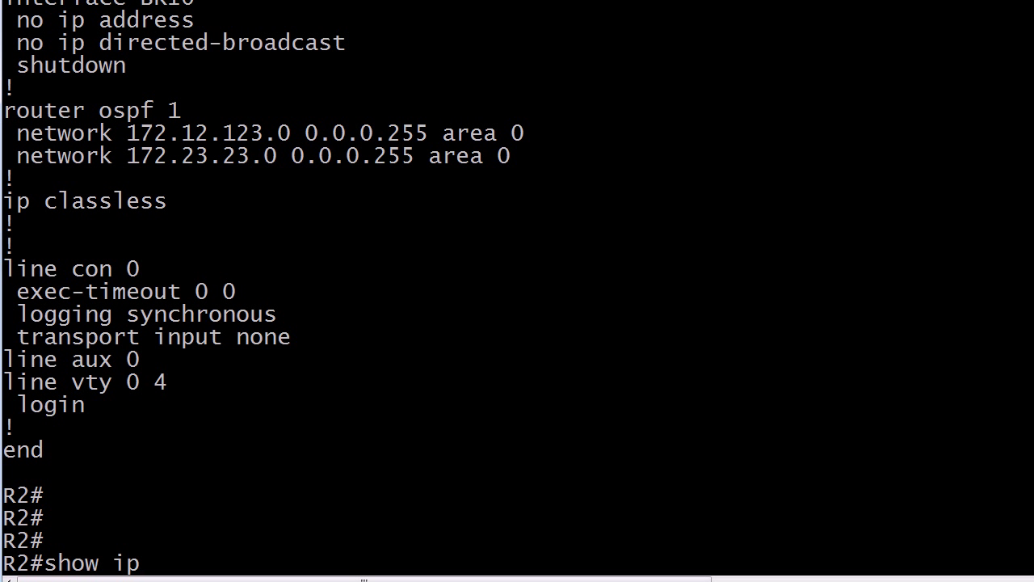
pyautogui.press('BackSpace')
pyautogui.press('BackSpace')
pyautogui.write('nt serial0')
pyautogui.press('Return')
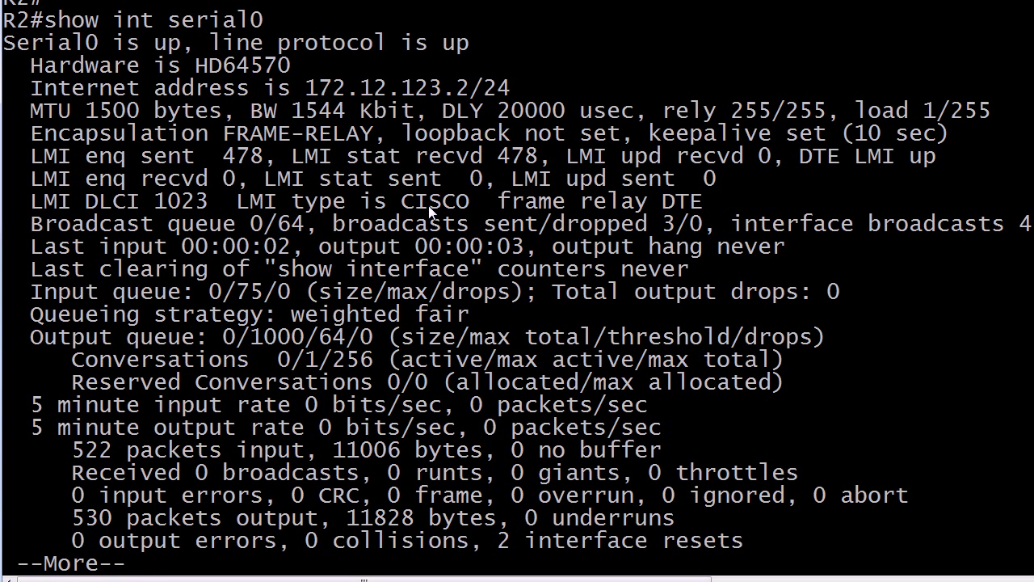
pyautogui.press('space')
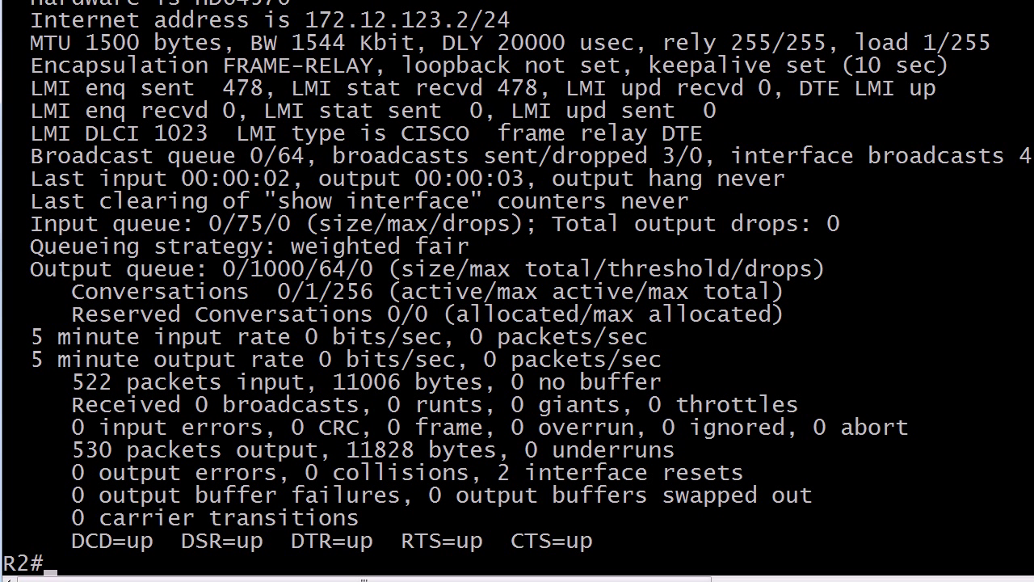
pyautogui.press('Return')
pyautogui.press('Return')
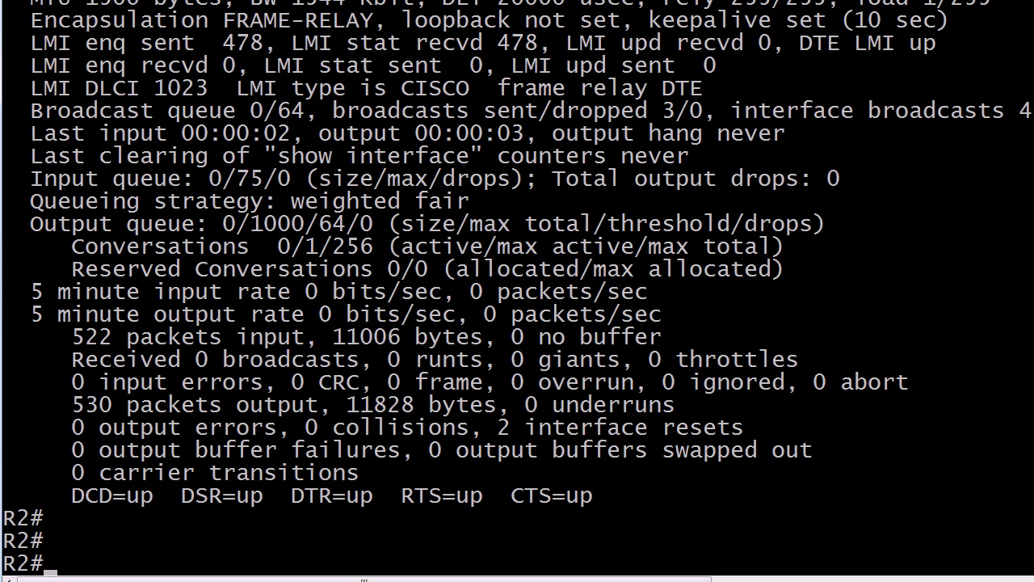
# Step: Display the OSPF details of R2's serial interface with show ip ospf interface serial0
pyautogui.write('show ip')
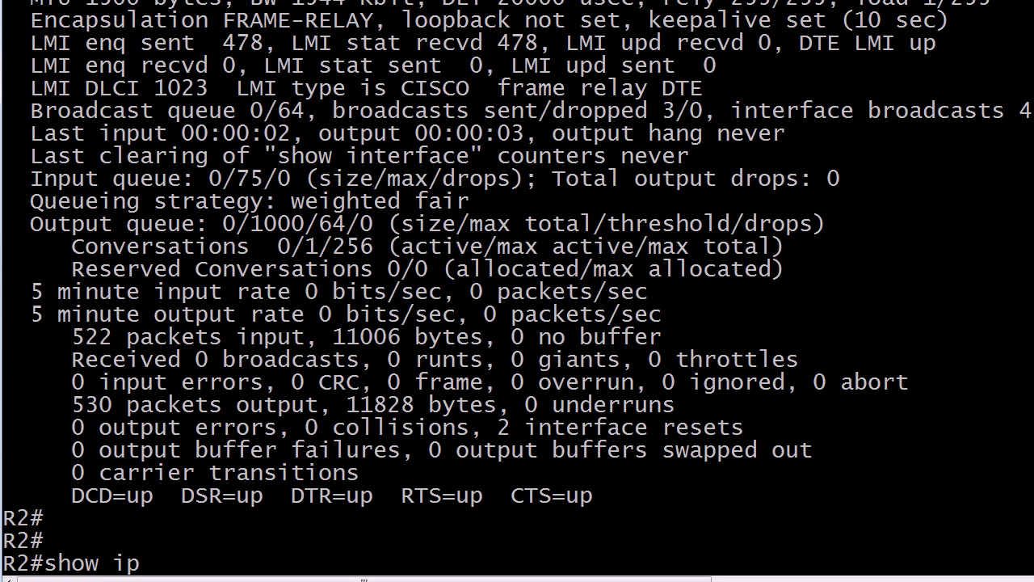
pyautogui.write(' ospf interf')
pyautogui.write('ace')
pyautogui.press('BackSpace')
pyautogui.write('ce serial0')
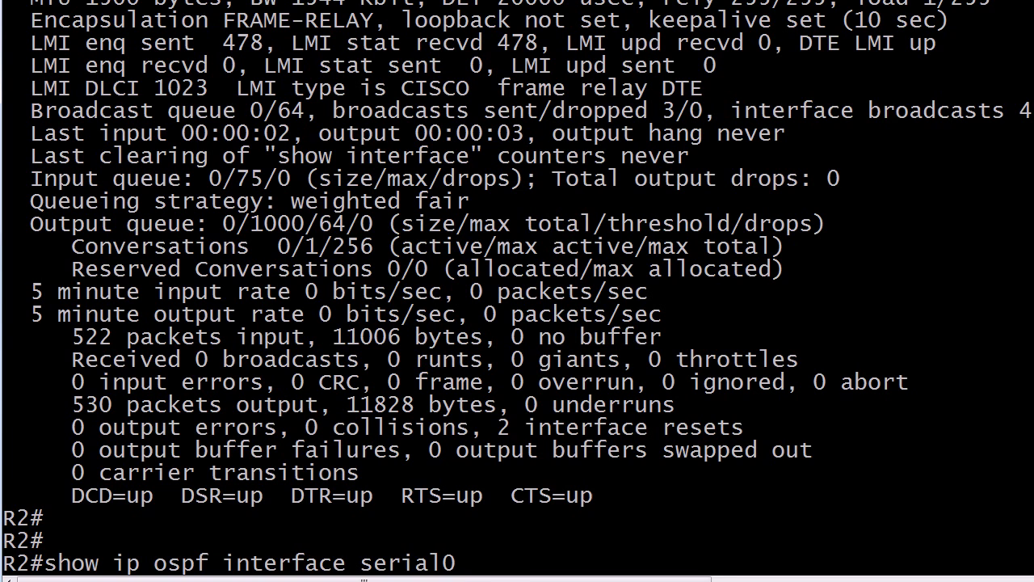
pyautogui.press('Return')
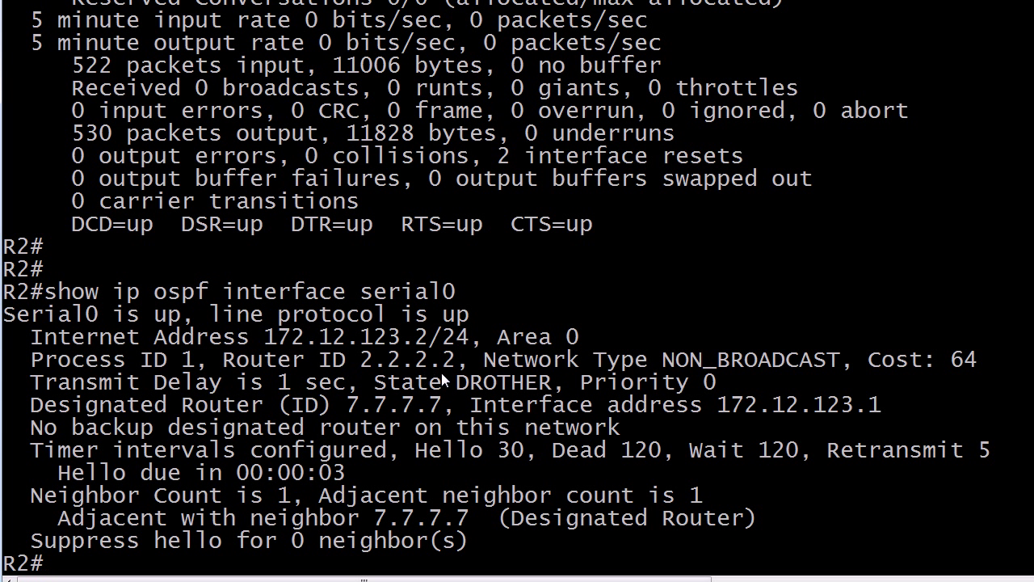
# Step: Highlight the cost, state, designated router address, backup router line and hello/dead timers in the serial0 OSPF output
pyautogui.rightClick(879, 381)
pyautogui.click(906, 394)
pyautogui.moveTo(869, 356); pyautogui.dragTo(977, 364)
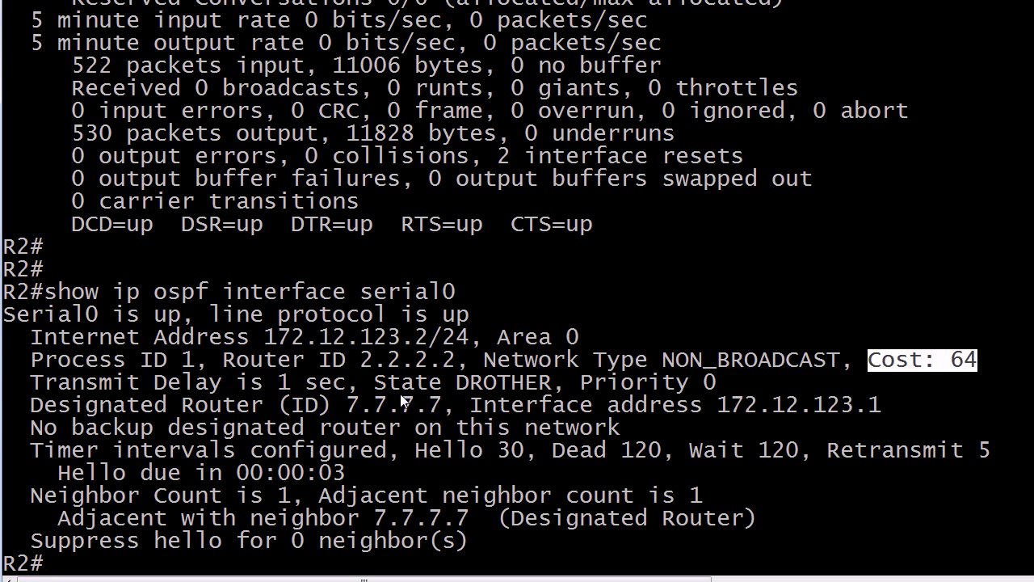
pyautogui.moveTo(377, 385); pyautogui.dragTo(545, 385)
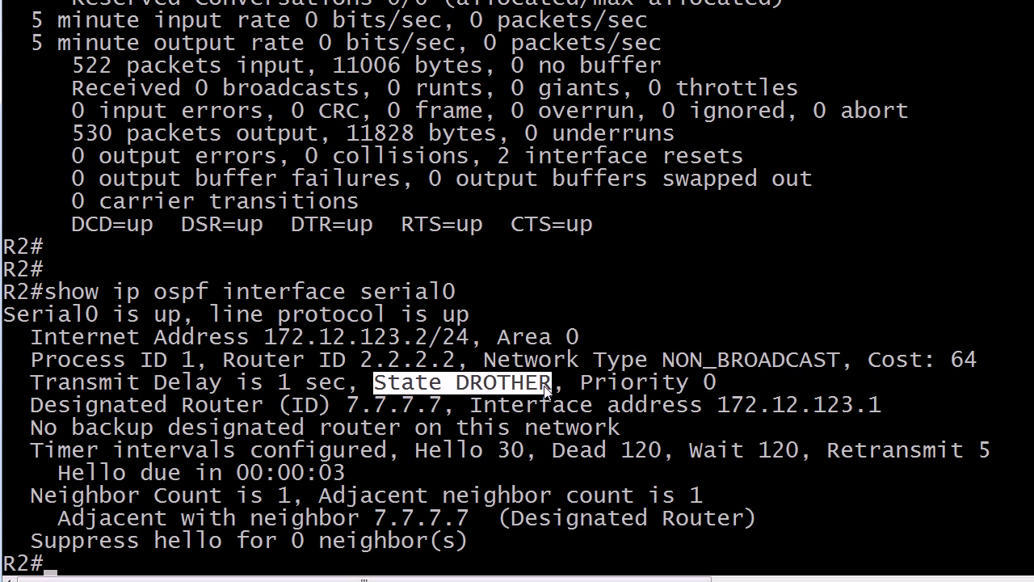
pyautogui.moveTo(36, 410); pyautogui.dragTo(879, 410)
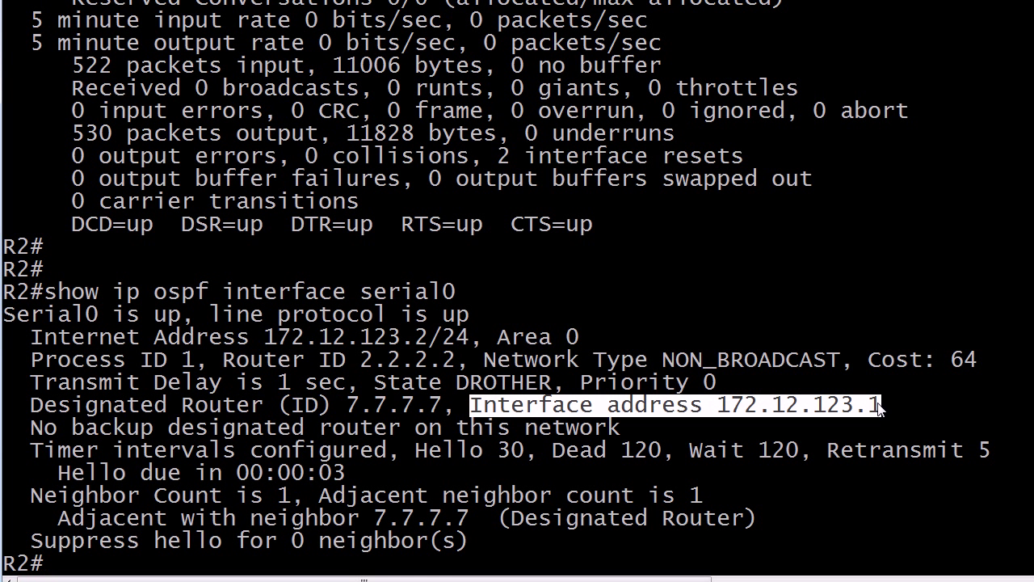
pyautogui.moveTo(31, 428); pyautogui.dragTo(619, 437)
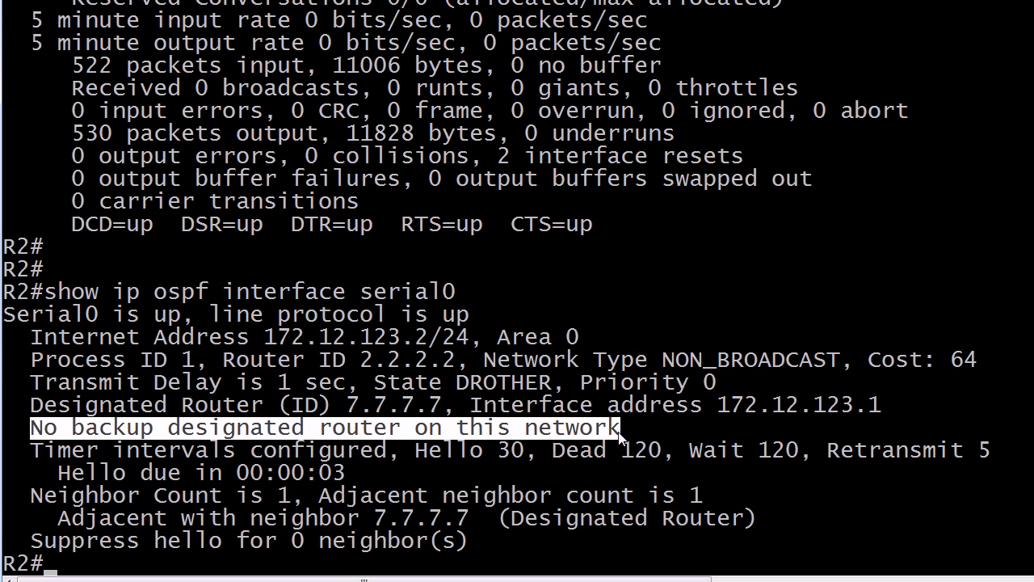
pyautogui.moveTo(411, 455); pyautogui.dragTo(584, 457)
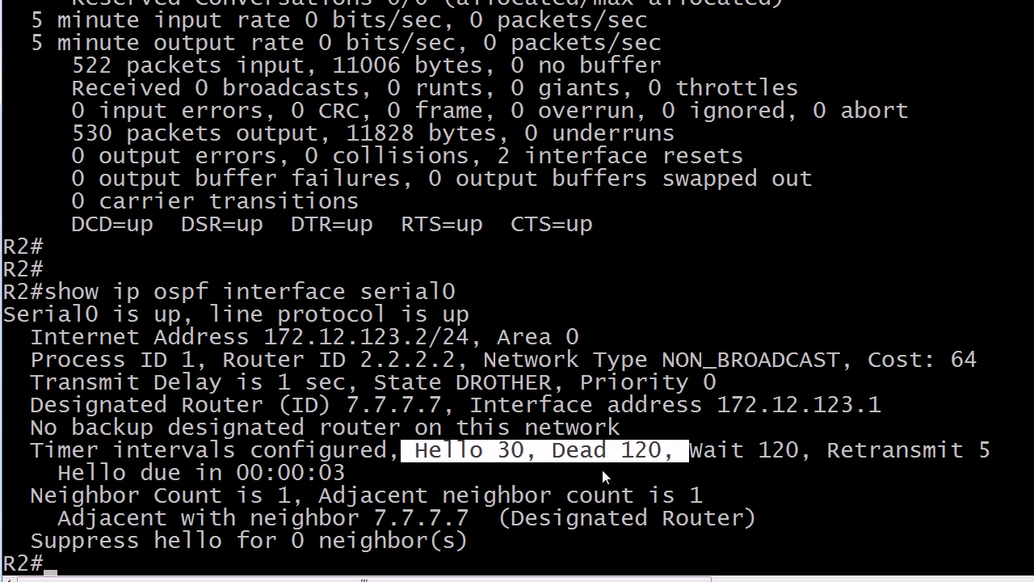
# Step: Display the OSPF details of R2's Ethernet interface with show ip ospf interface ethernet0
pyautogui.click(588, 556)
pyautogui.press('Return')
pyautogui.write('show ip ospf interface seri')
pyautogui.press('BackSpace')
pyautogui.press('BackSpace')
pyautogui.press('BackSpace')
pyautogui.press('BackSpace')
pyautogui.write('ehtern')
pyautogui.press('BackSpace')
pyautogui.press('BackSpace')
pyautogui.press('BackSpace')
pyautogui.press('BackSpace')
pyautogui.press('BackSpace')
pyautogui.write('thernet0')
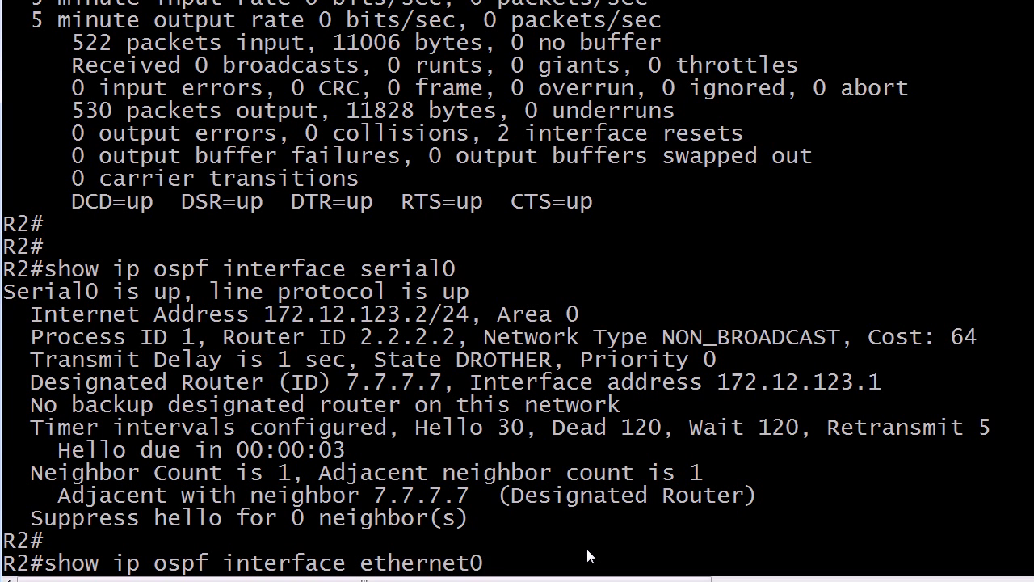
pyautogui.press('Return')
# Step: Compare the OSPF cost and hello/dead timers of ethernet0 and serial0 by highlighting them in both outputs
pyautogui.rightClick(709, 364)
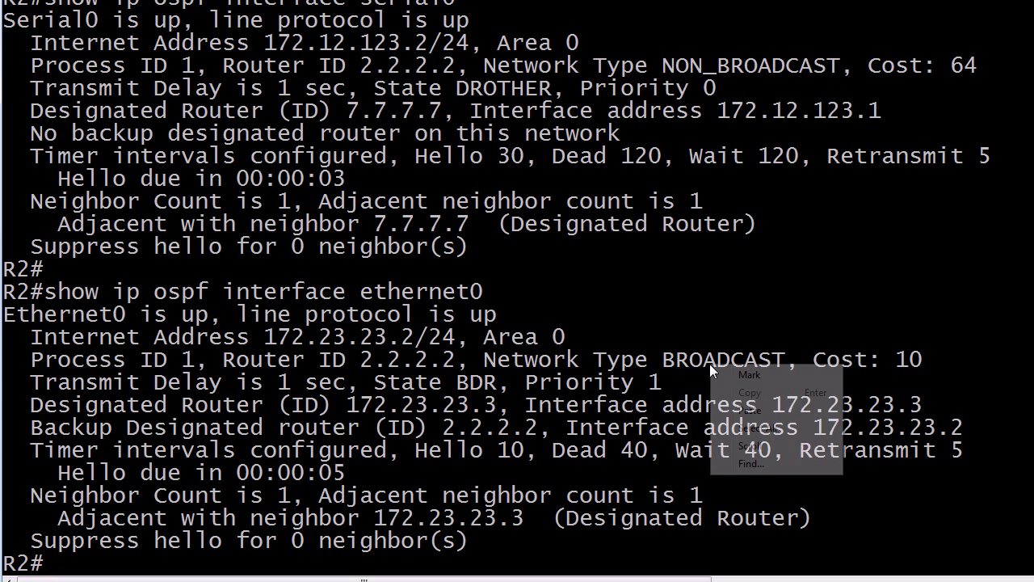
pyautogui.click(745, 374)
pyautogui.moveTo(801, 361); pyautogui.dragTo(921, 365)
pyautogui.click(870, 67)
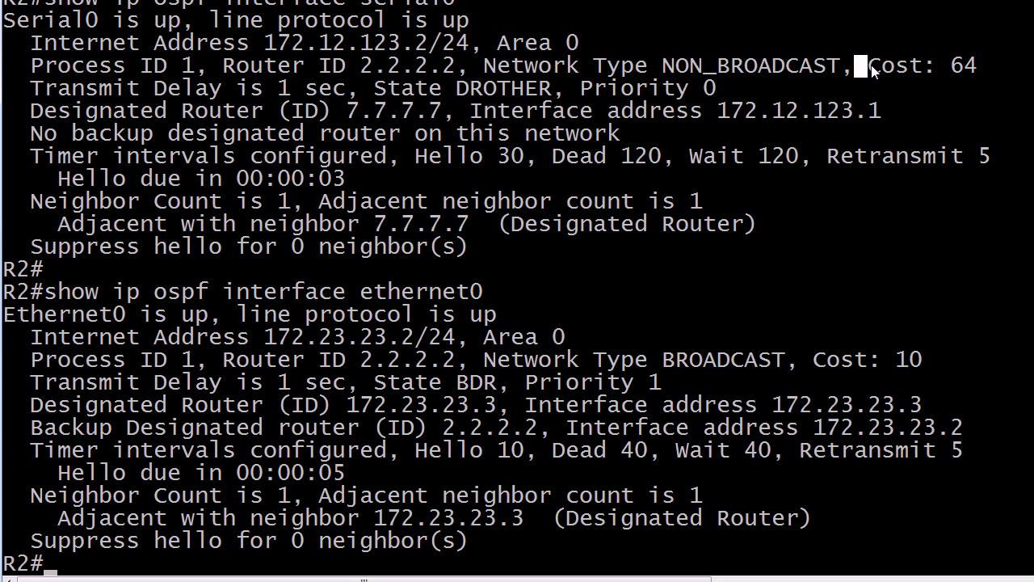
pyautogui.moveTo(871, 68); pyautogui.dragTo(976, 67)
pyautogui.moveTo(801, 361); pyautogui.dragTo(923, 364)
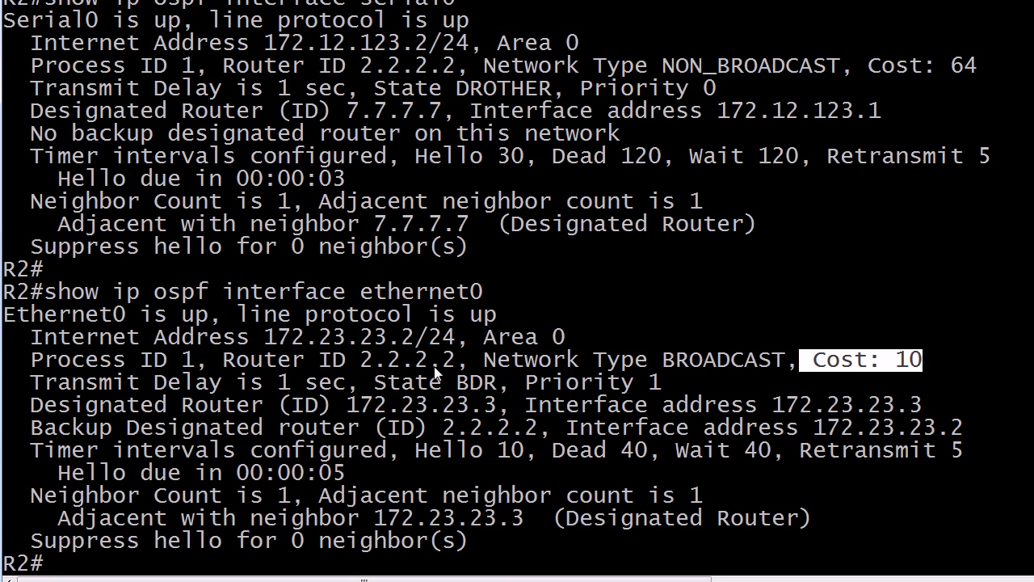
pyautogui.moveTo(415, 161); pyautogui.dragTo(658, 161)
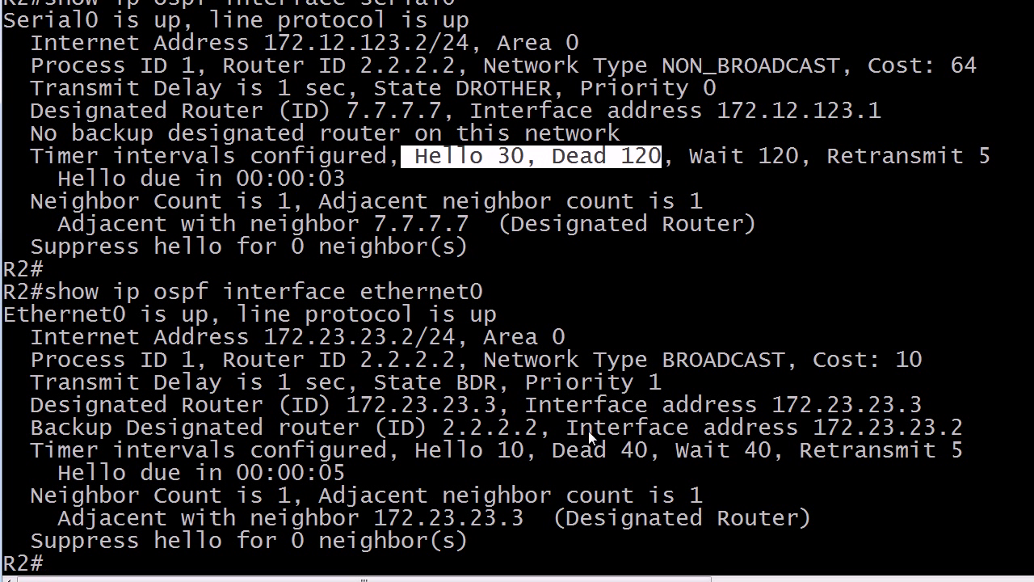
pyautogui.moveTo(413, 453); pyautogui.dragTo(648, 453)
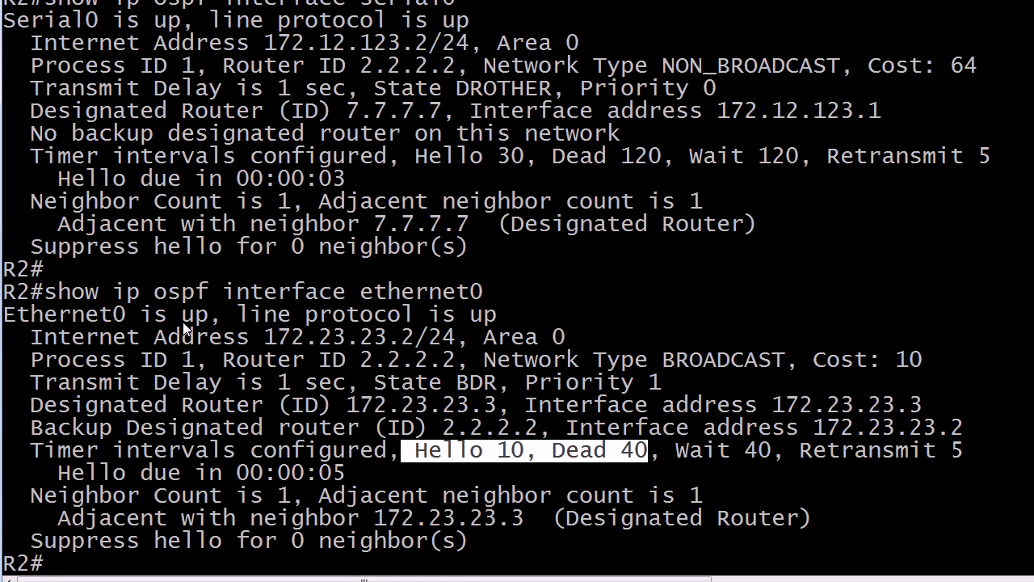
pyautogui.moveTo(624, 457); pyautogui.dragTo(635, 457)
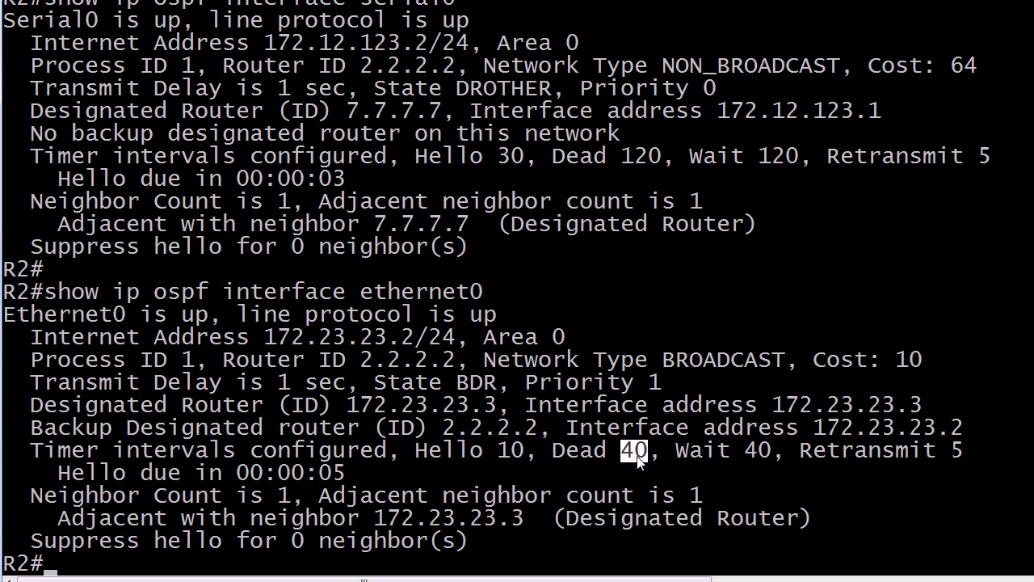
# Step: Enter interface configuration mode for e0 on R2 and list the available ip ospf options
pyautogui.write('conf t')
pyautogui.press('Return')
pyautogui.write('int')
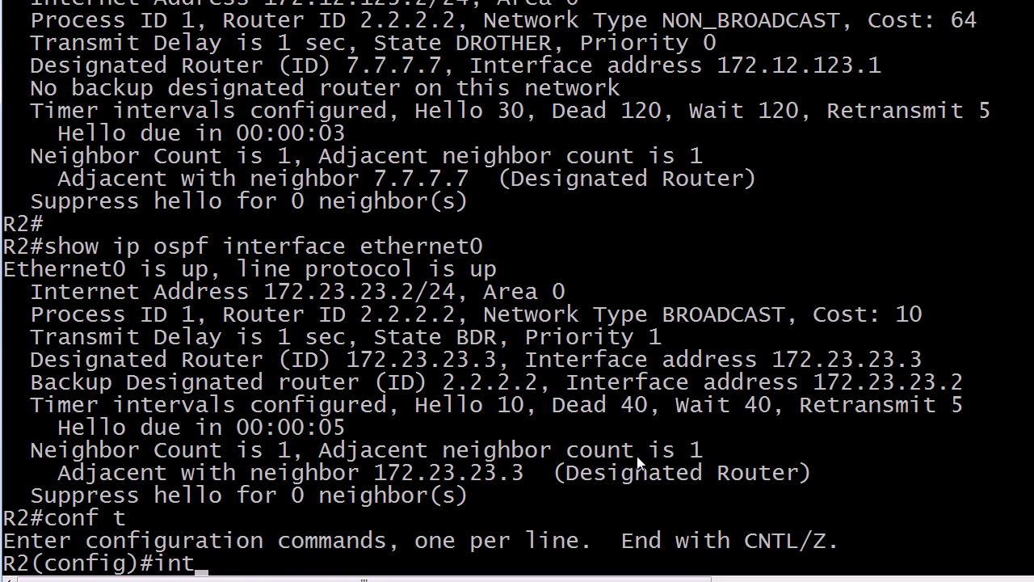
pyautogui.press('BackSpace')
pyautogui.press('BackSpace')
pyautogui.press('BackSpace')
pyautogui.press('BackSpace')
pyautogui.write('int e0')
pyautogui.press('Return')
pyautogui.write('ip ospf ?')
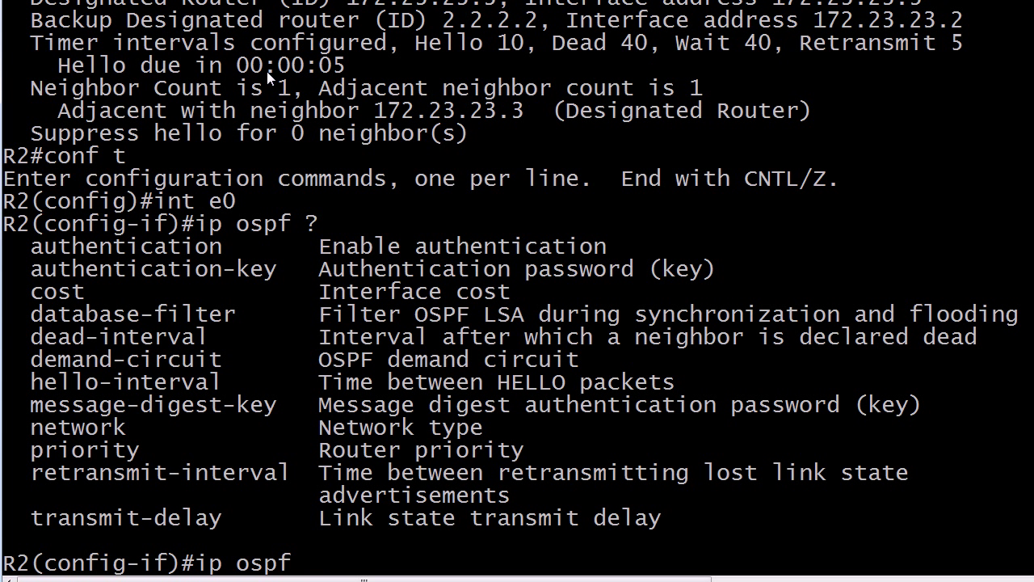
# Step: Highlight the dead-interval entry and its description in the list of ip ospf options
pyautogui.rightClick(200, 351)
pyautogui.click(212, 357)
pyautogui.moveTo(22, 338); pyautogui.dragTo(989, 340)
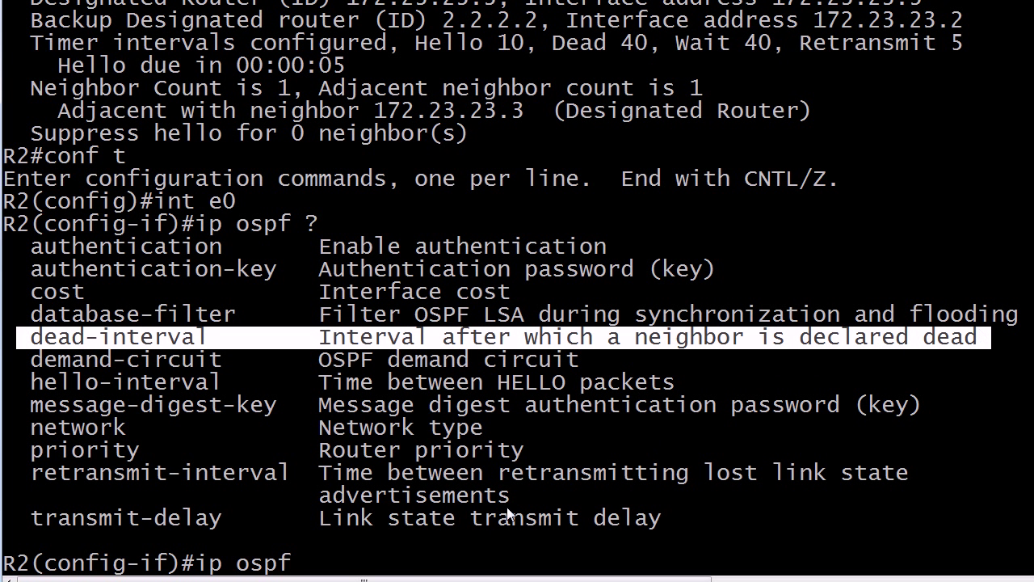
# Step: Query the accepted values for ip ospf dead-interval on e0 and highlight the unit in the help output
pyautogui.press('Return')
pyautogui.write('d')
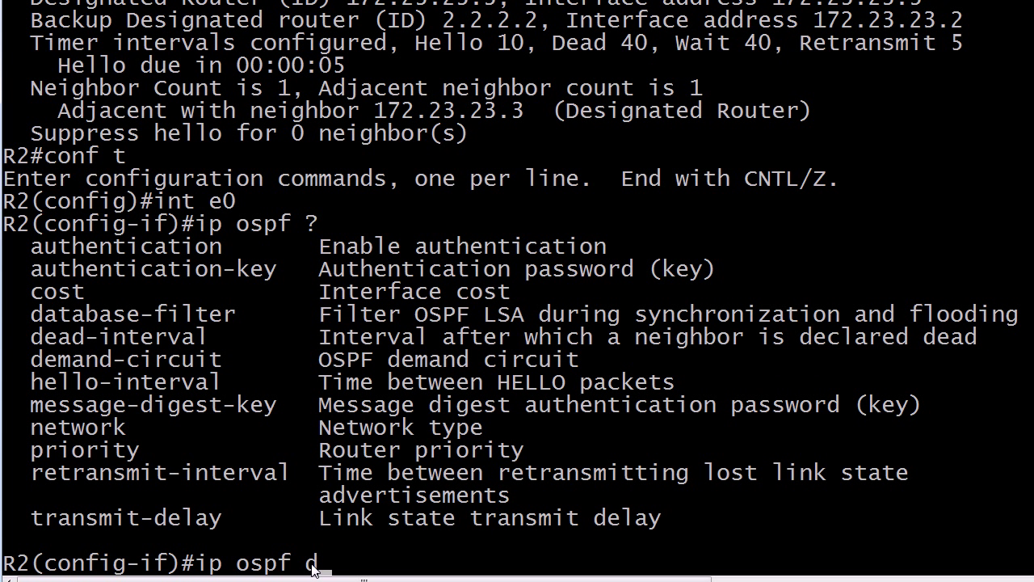
pyautogui.write('ead-interval')
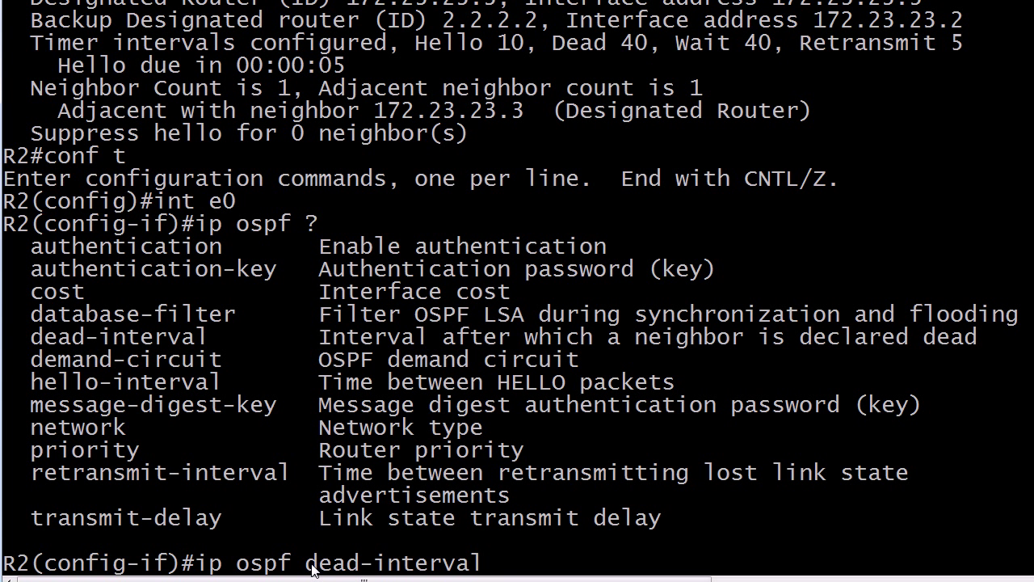
pyautogui.write('?')
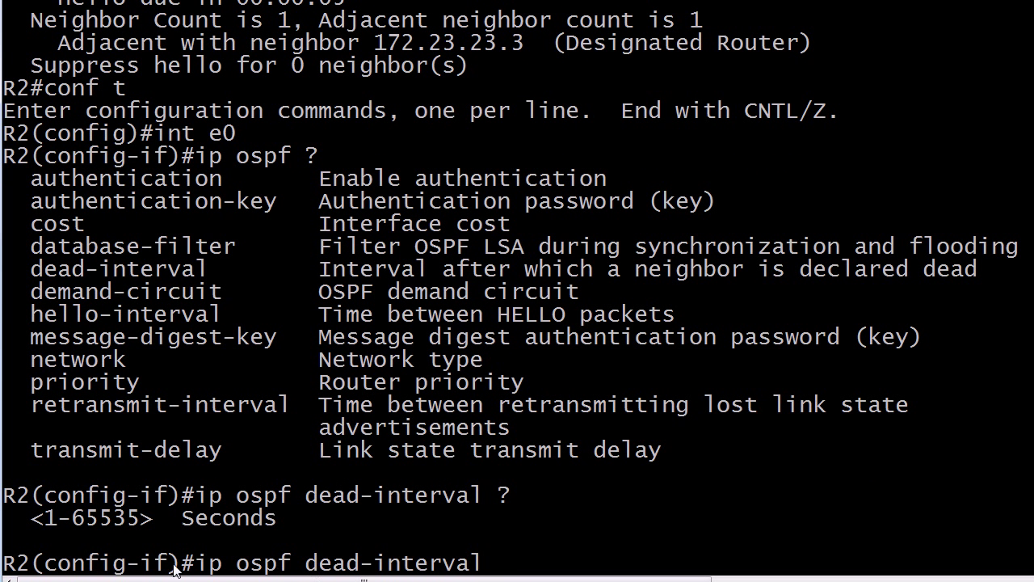
pyautogui.rightClick(240, 524)
pyautogui.click(243, 530)
pyautogui.moveTo(185, 521); pyautogui.dragTo(273, 524)
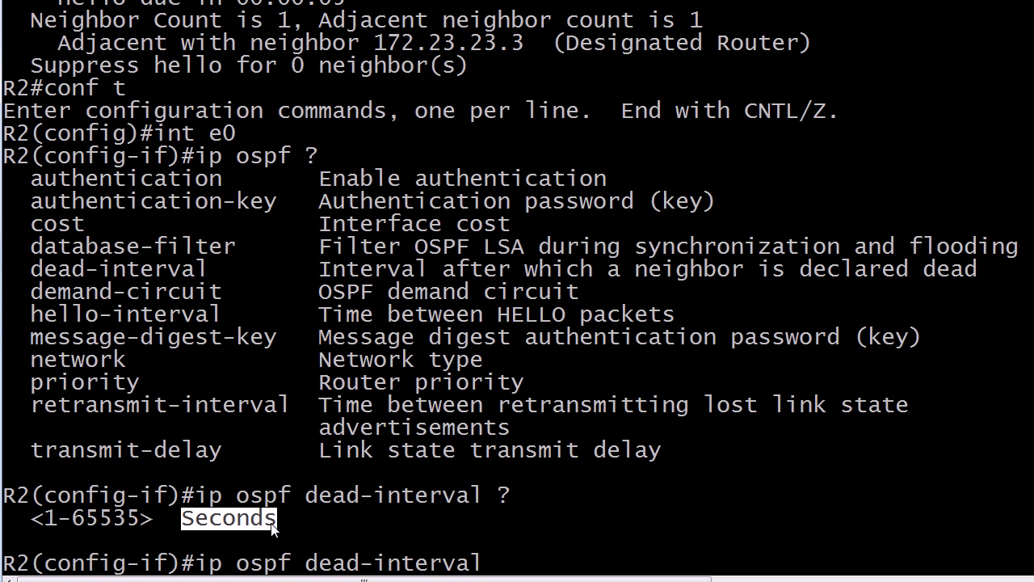
pyautogui.write('80')
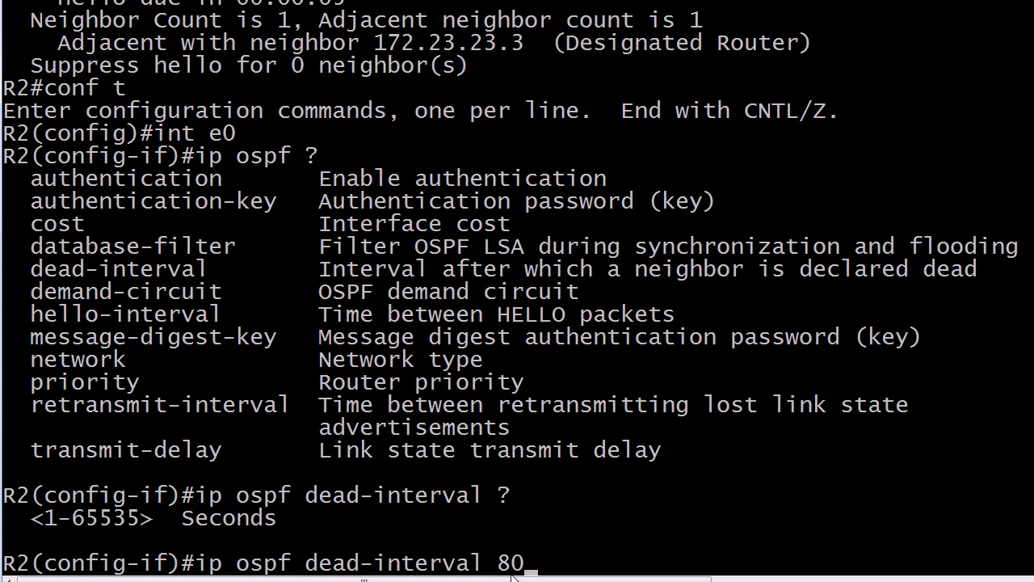
pyautogui.press('BackSpace')
pyautogui.press('BackSpace')
pyautogui.press('BackSpace')
pyautogui.press('BackSpace')
pyautogui.press('BackSpace')
pyautogui.press('BackSpace')
pyautogui.press('BackSpace')
pyautogui.press('BackSpace')
pyautogui.press('BackSpace')
pyautogui.press('BackSpace')
pyautogui.press('BackSpace')
pyautogui.press('BackSpace')
pyautogui.press('BackSpace')
pyautogui.press('BackSpace')
pyautogui.press('BackSpace')
pyautogui.press('BackSpace')
# Step: Set the OSPF hello interval on e0 to 20 with ip ospf hello-interval and exit configuration mode
pyautogui.write('hello-interf')
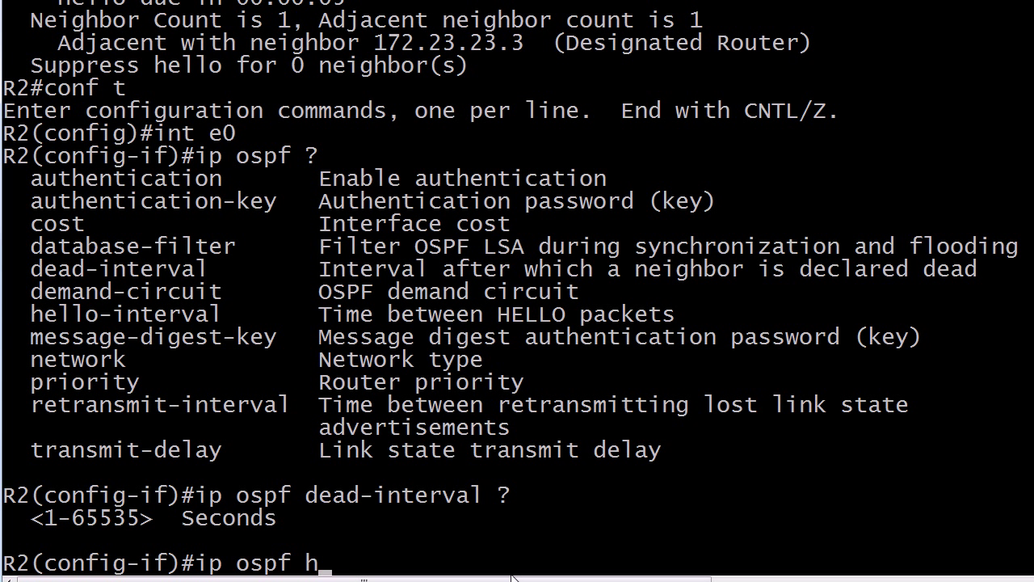
pyautogui.press('BackSpace')
pyautogui.press('BackSpace')
pyautogui.press('BackSpace')
pyautogui.press('BackSpace')
pyautogui.press('BackSpace')
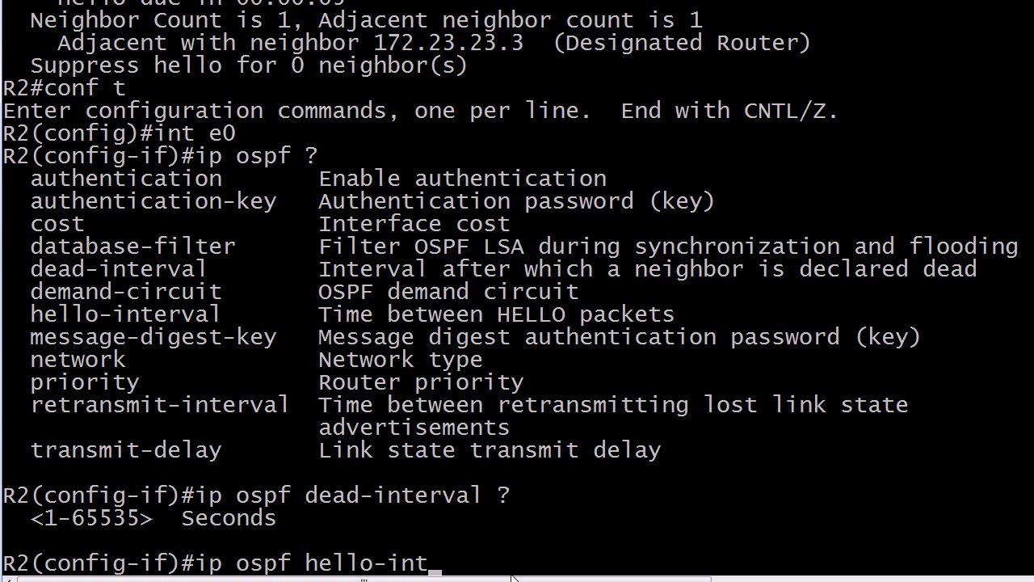
pyautogui.write('nterval 20')
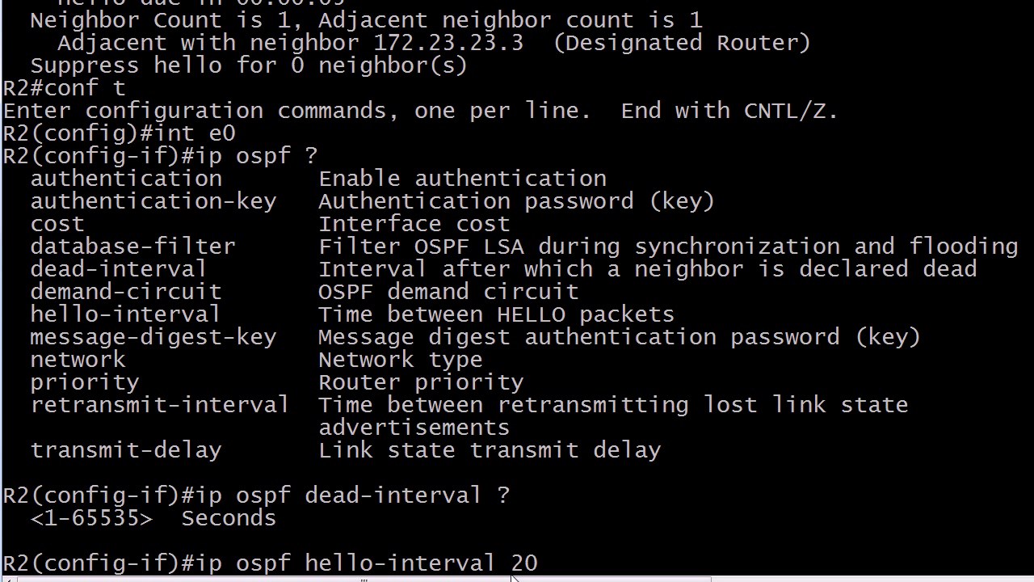
pyautogui.press('Return')
pyautogui.hotkey('ctrl', 'z')
# Step: Check the OSPF timers of e0 by running show ip ospf int e0 twice
pyautogui.write('show ip int')
pyautogui.press('BackSpace')
pyautogui.press('BackSpace')
pyautogui.write('ospf int e0')
pyautogui.press('Return')
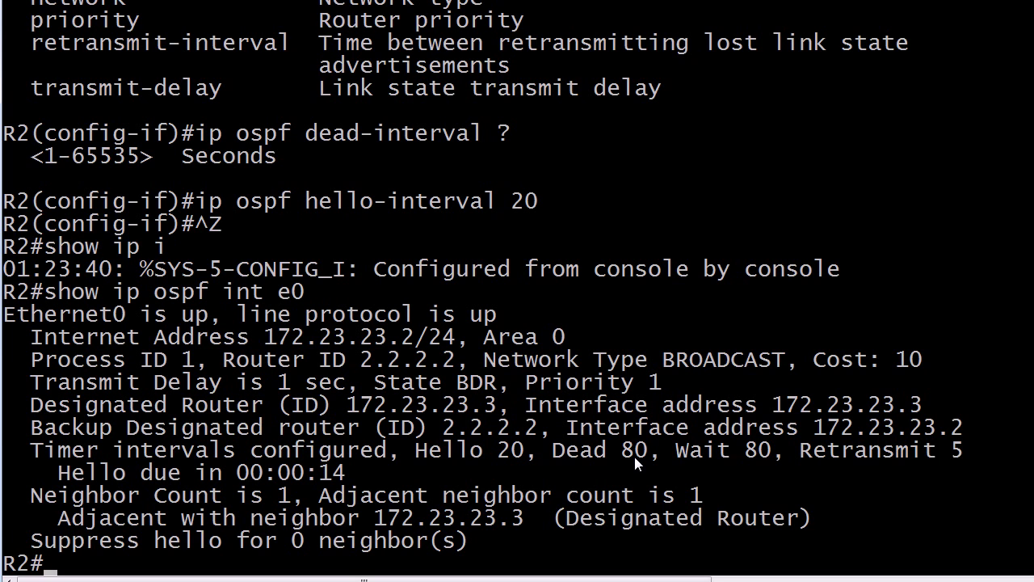
pyautogui.press('Up')
pyautogui.press('Return')
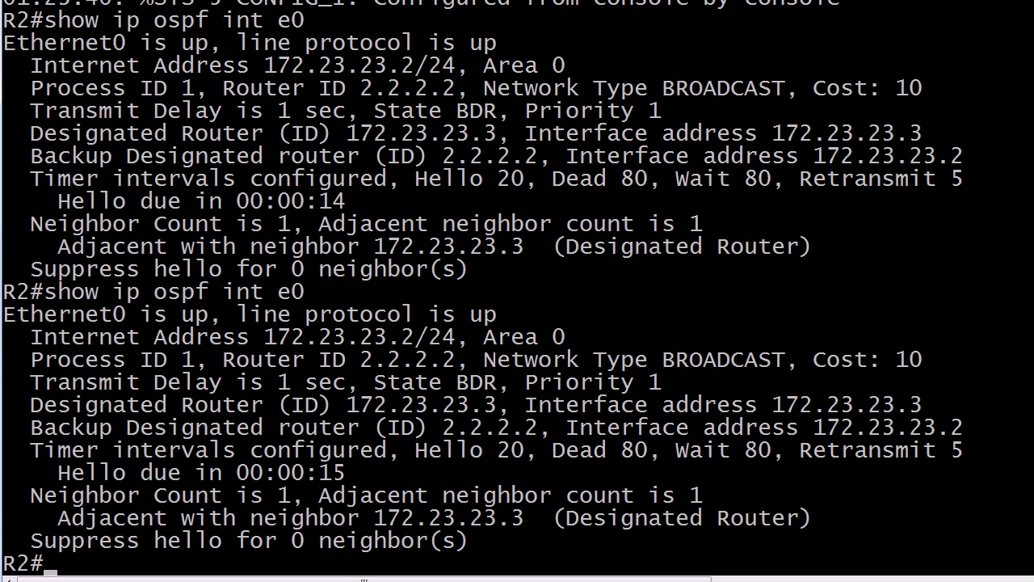
# Step: Switch to the quiz notes page, delete answers A and B of the OSPF administrative distance question, and highlight answer C
pyautogui.moveTo(319, 580)
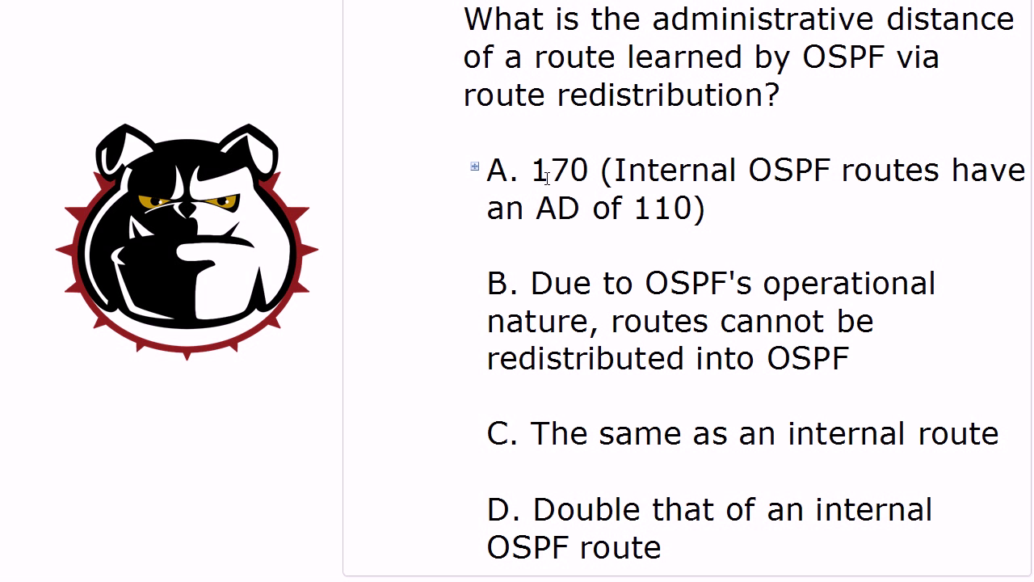
pyautogui.moveTo(717, 214); pyautogui.dragTo(481, 179)
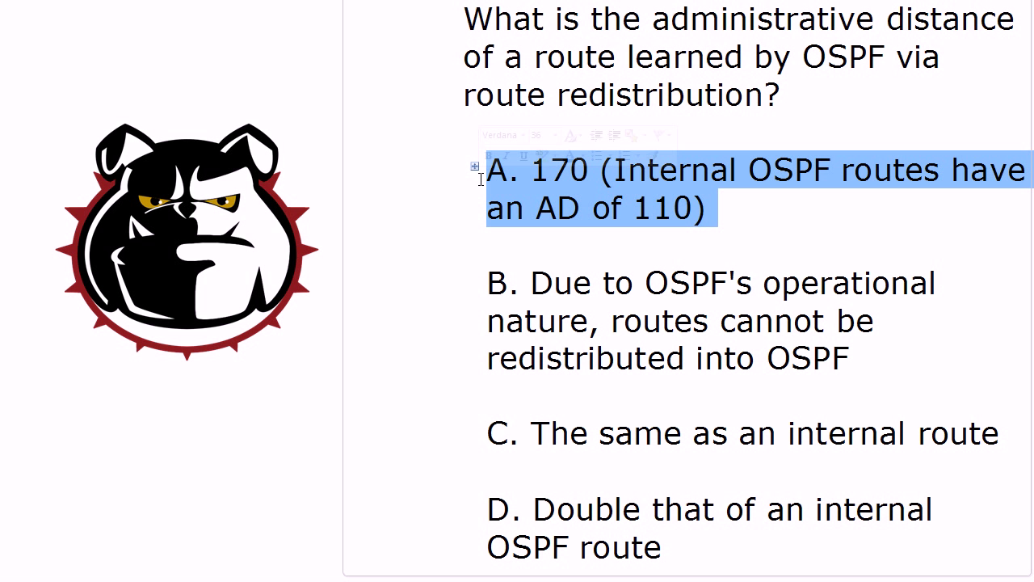
pyautogui.press('Delete')
pyautogui.click(832, 279)
pyautogui.moveTo(832, 278); pyautogui.dragTo(476, 213)
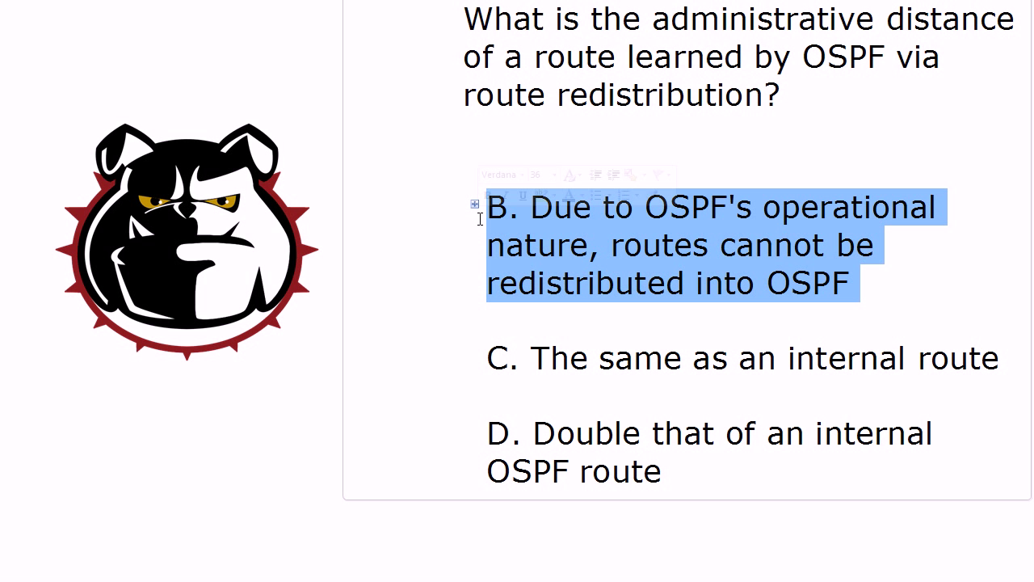
pyautogui.press('Delete')
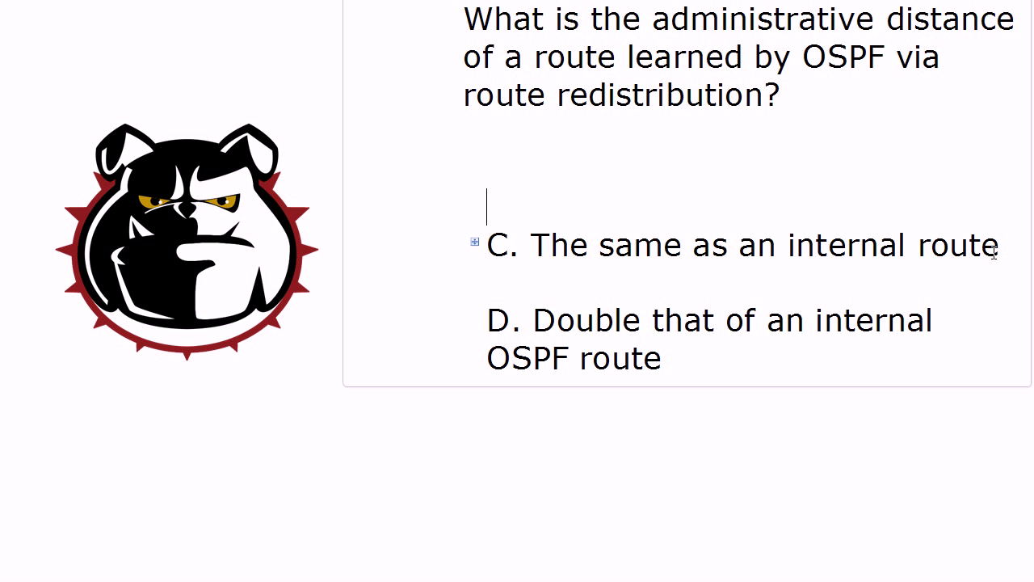
pyautogui.moveTo(1002, 249); pyautogui.dragTo(487, 250)
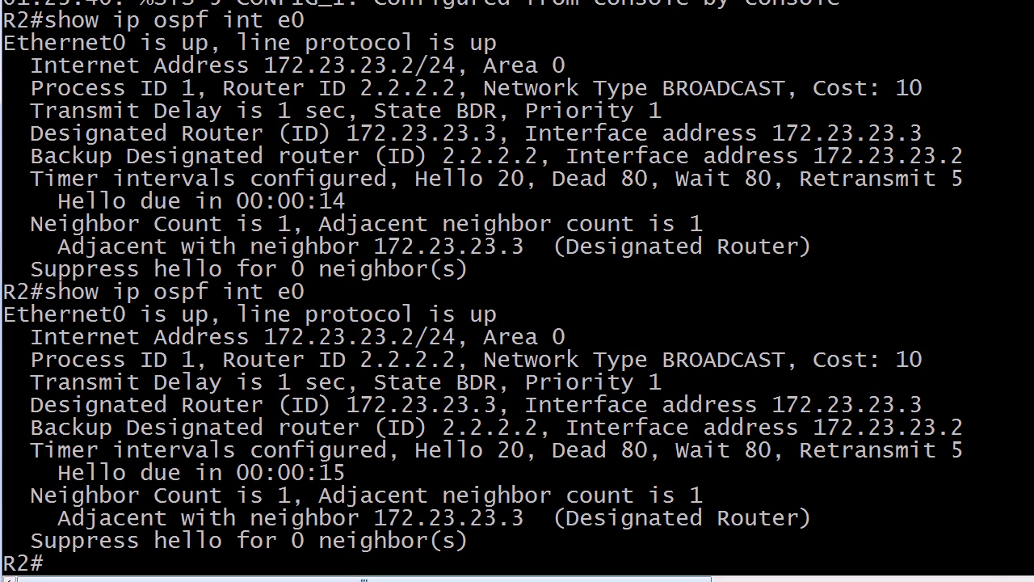
# Step: Return to the R2 console, rerun show ip ospf int e0, and highlight the neighbor counts in both outputs for comparison
pyautogui.press('Up')
pyautogui.press('Return')
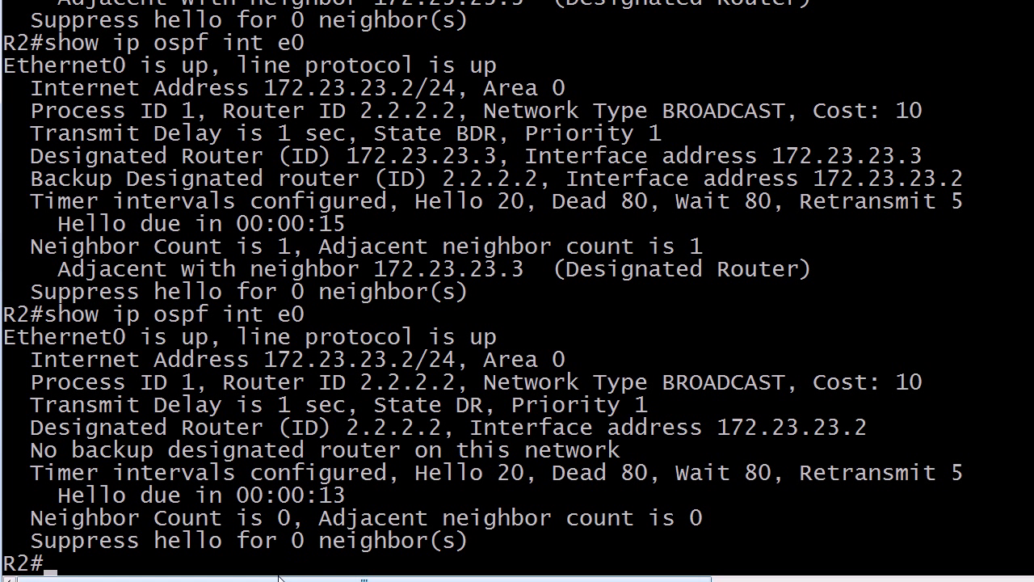
pyautogui.rightClick(202, 318)
pyautogui.click(239, 321)
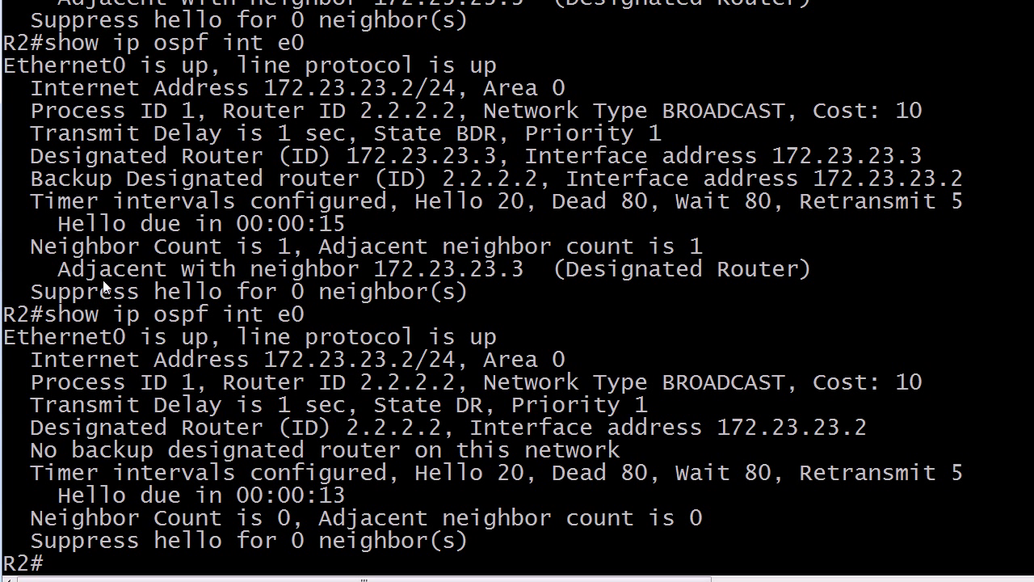
pyautogui.moveTo(36, 247); pyautogui.dragTo(537, 276)
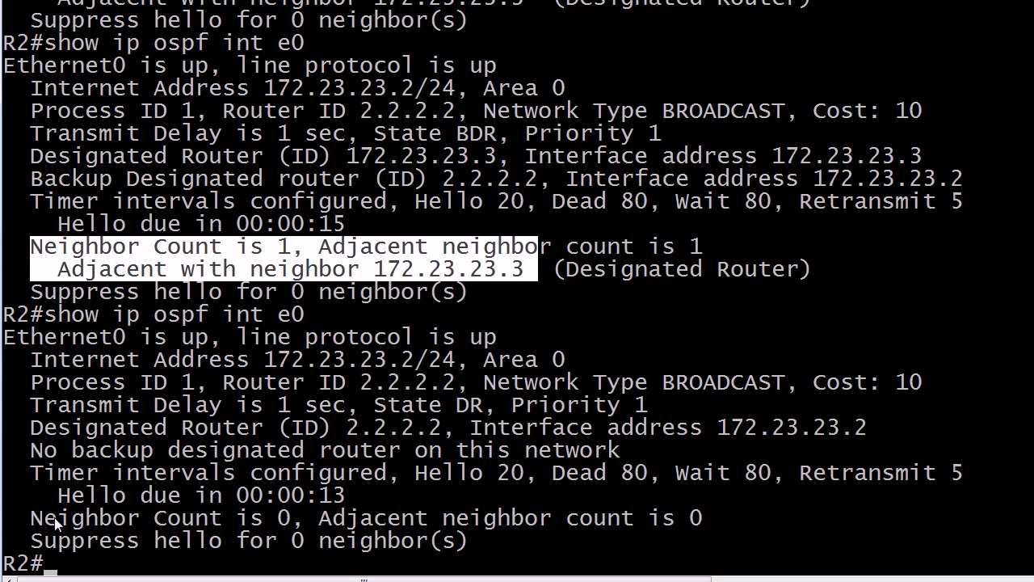
pyautogui.moveTo(35, 526); pyautogui.dragTo(307, 522)
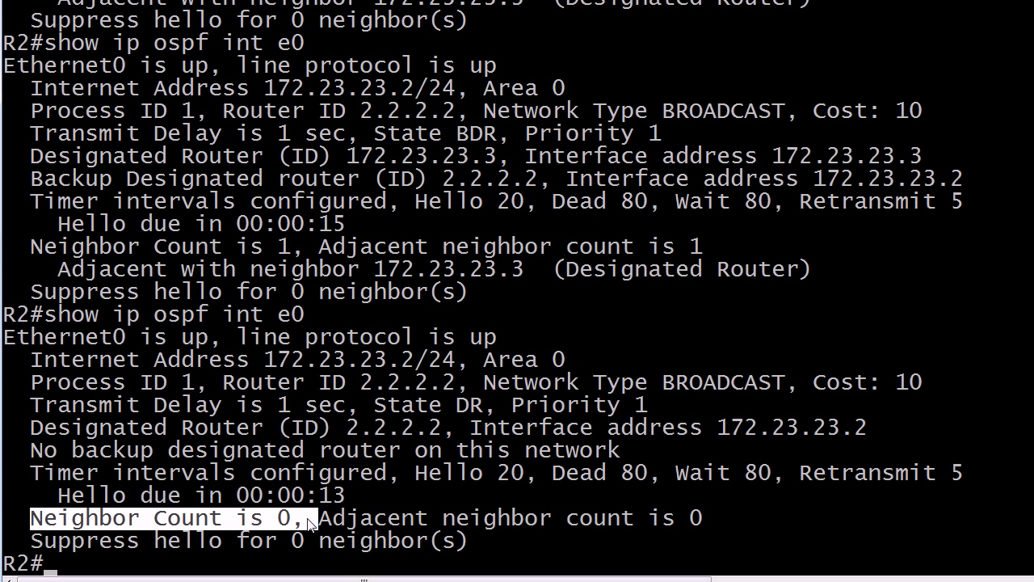